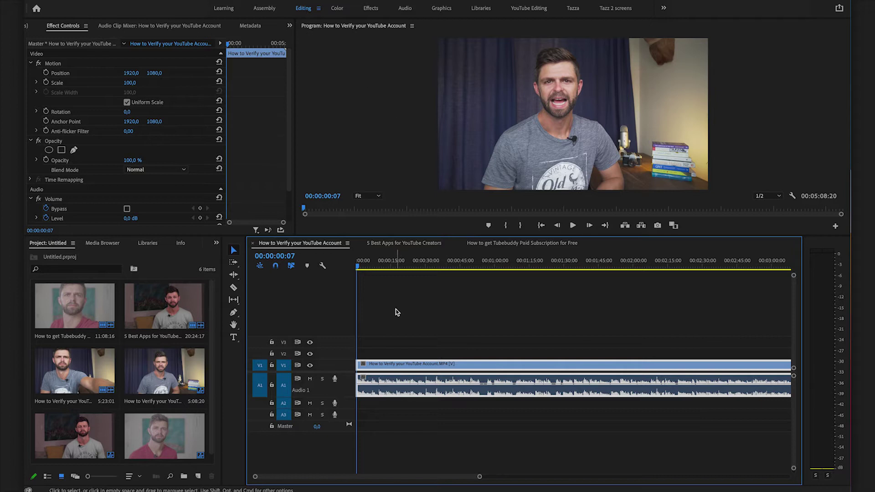
- In the Audio workspace, tag the interview clip as Dialogue with Balanced Male Voice, then stop playback
click(406, 9)
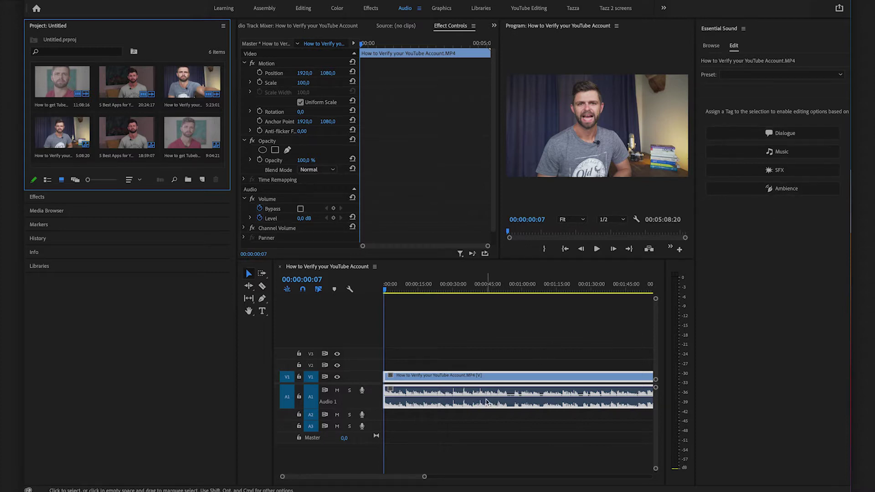
click(783, 133)
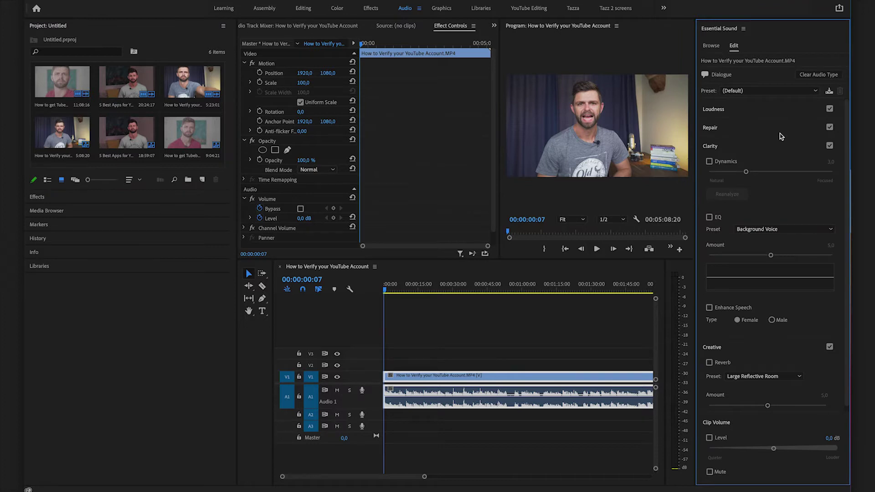
click(807, 91)
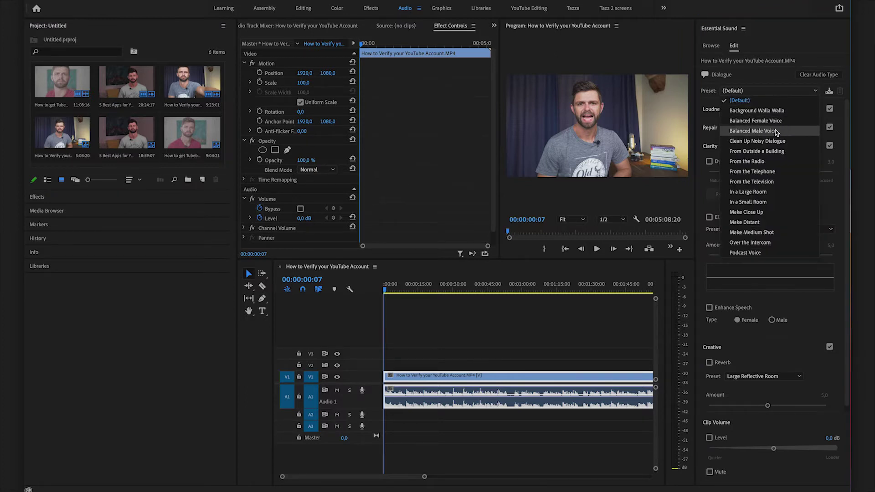
click(752, 130)
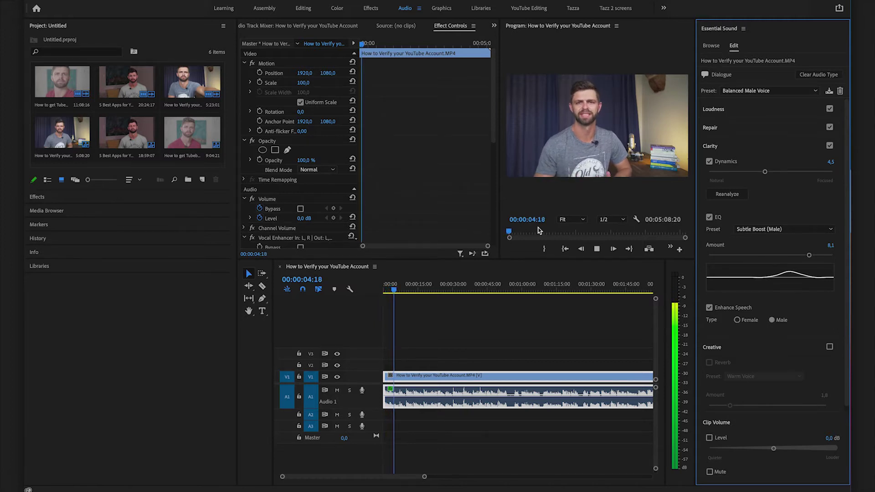
key(space)
key(Home)
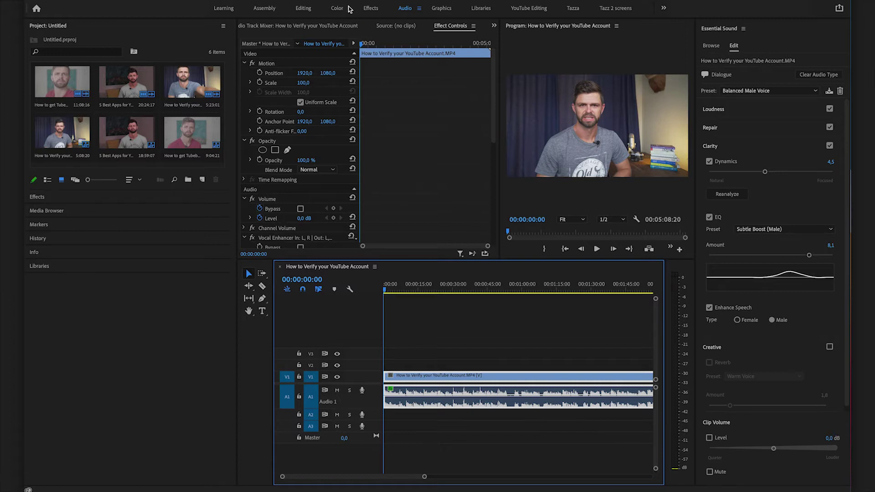
- From the Effects panel, search 'para' and apply Parametric Equalizer to the dialogue clip
click(303, 8)
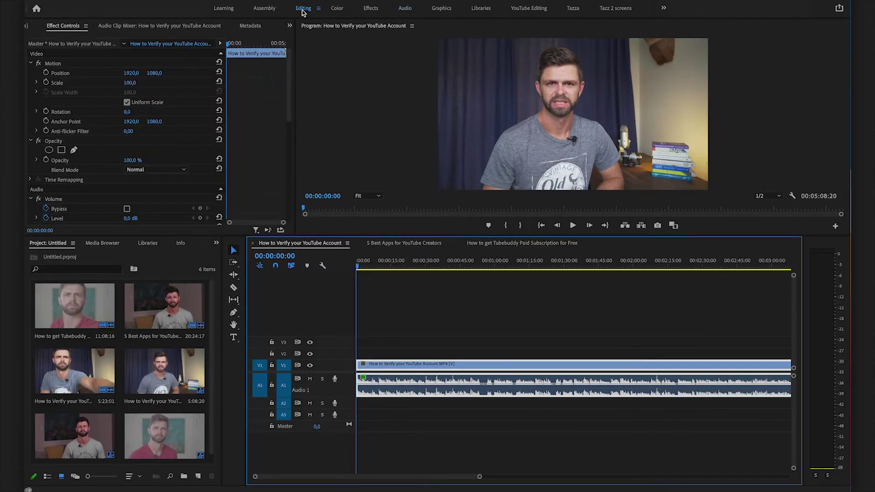
click(217, 243)
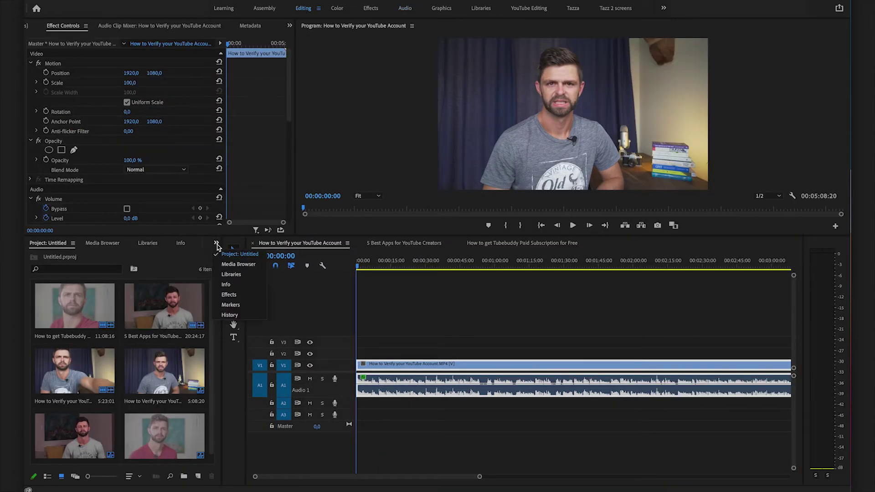
click(229, 296)
click(86, 256)
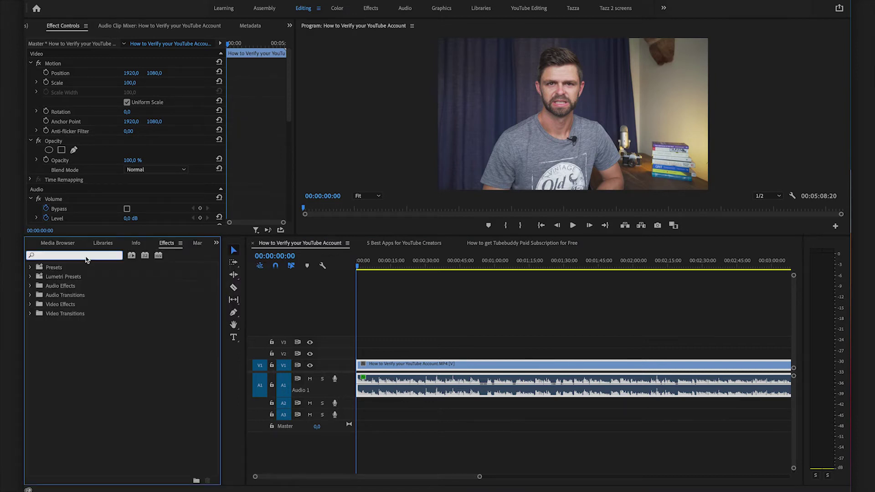
text(para)
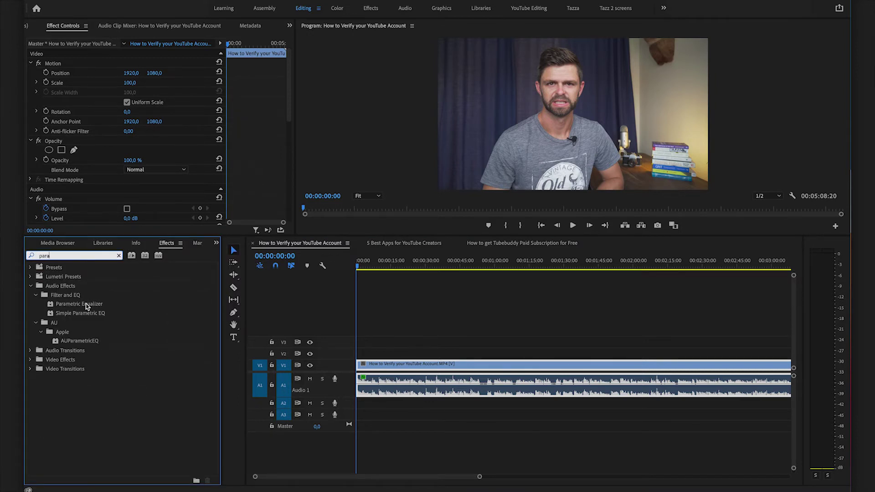
drag(78, 306, 396, 387)
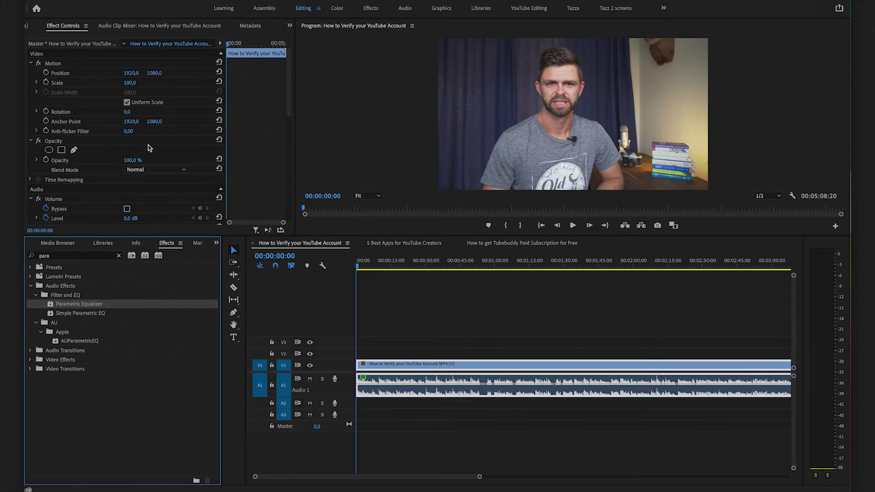
scroll(149, 148, down, 3)
scroll(148, 148, down, 3)
scroll(148, 148, down, 3)
scroll(148, 148, down, 3)
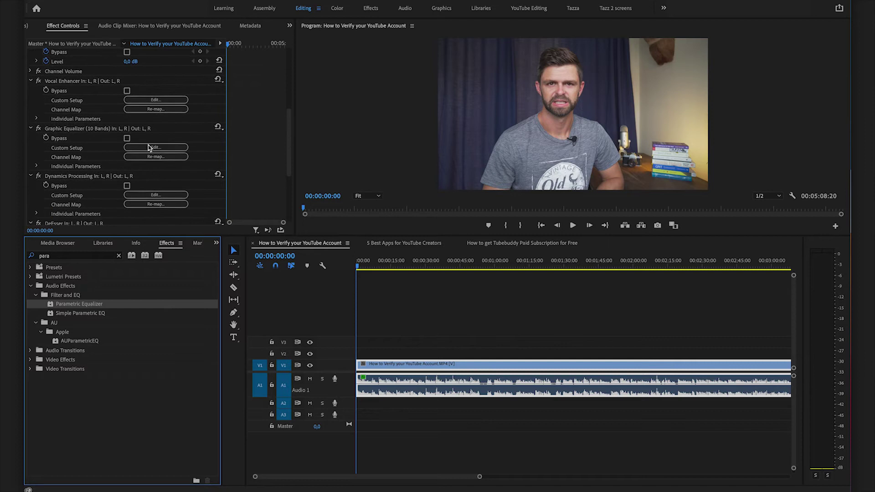
scroll(148, 148, down, 3)
scroll(148, 148, down, 2)
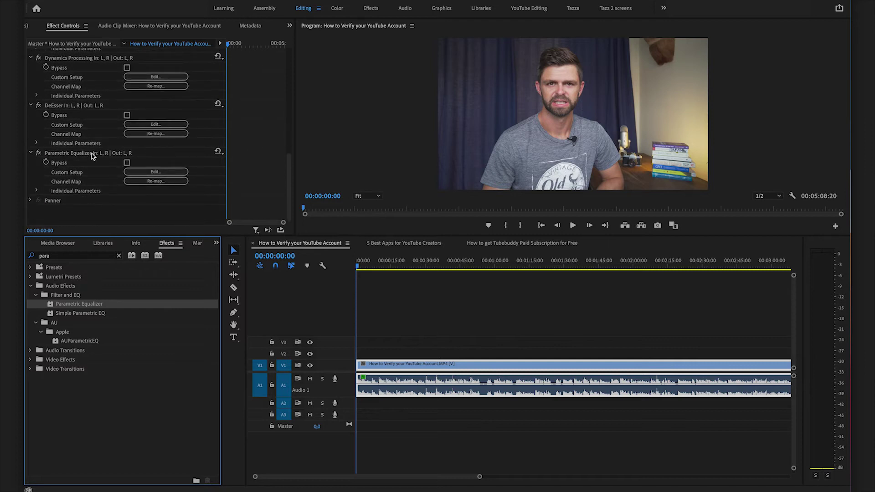
- Enable the EQ's high-pass filter near 46 Hz and low-pass filter near 14058 Hz
click(160, 176)
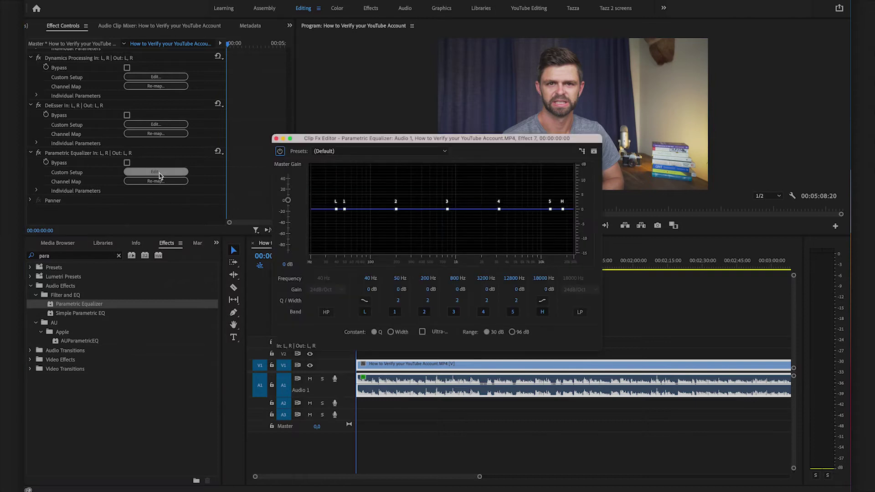
click(327, 313)
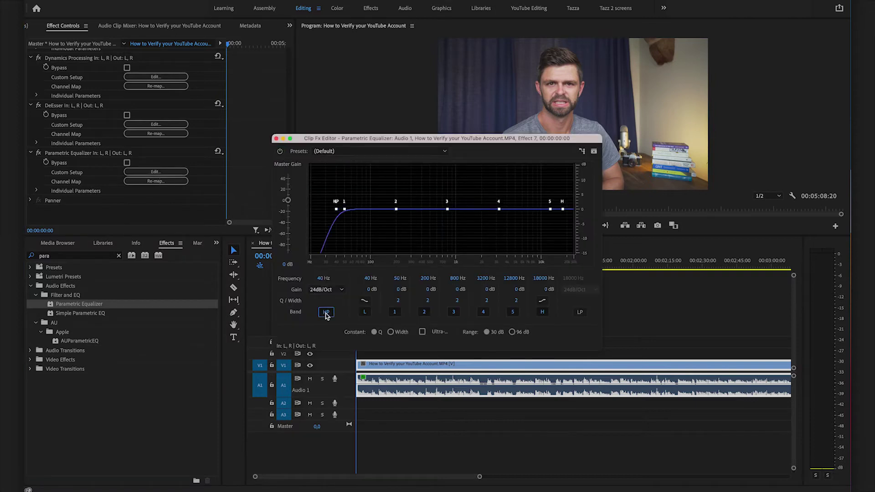
click(580, 312)
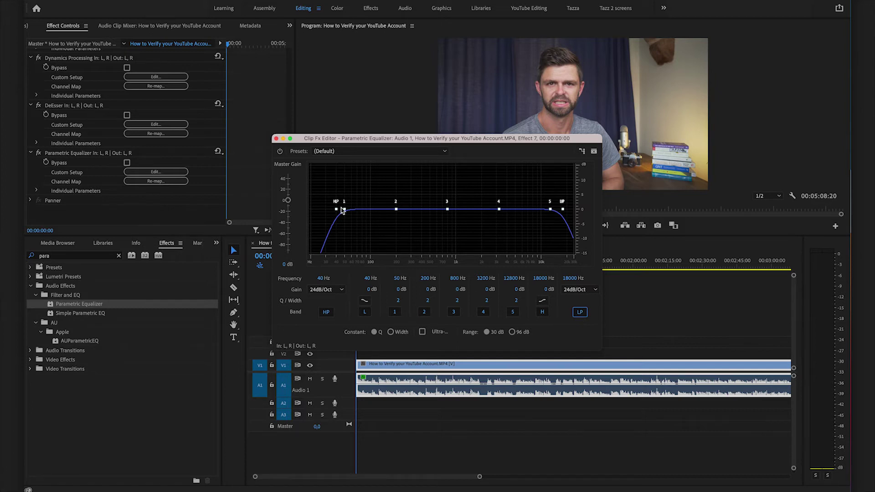
drag(336, 209, 342, 209)
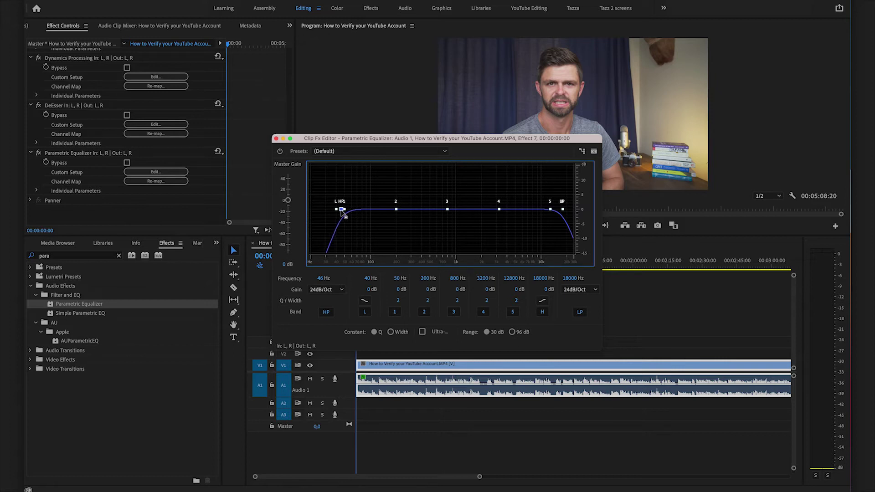
drag(562, 208, 555, 205)
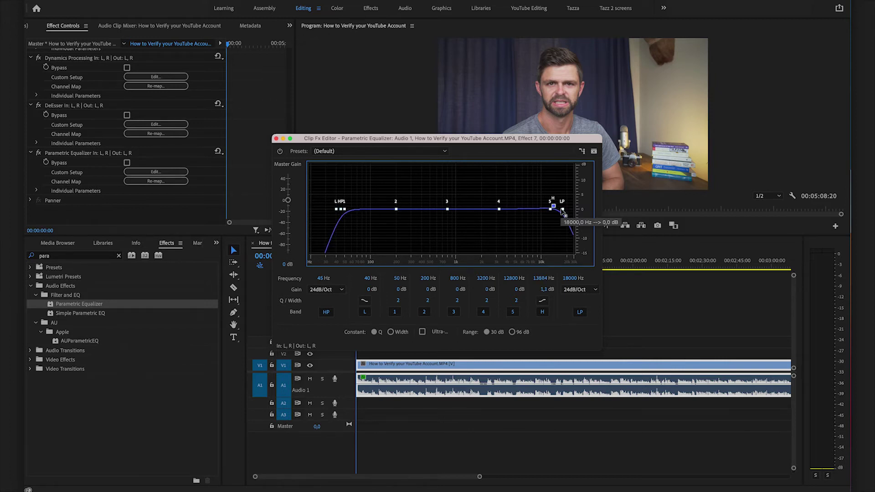
drag(563, 209, 553, 209)
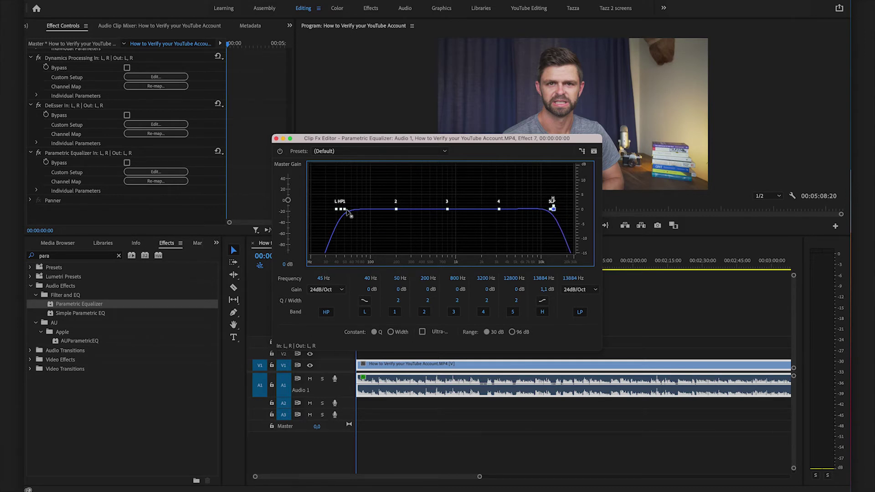
- Raise EQ bands into boosts across the lows, low-mids, about 800 Hz and near 3.3 kHz
mouse_move(347, 210)
mouse_down()
mouse_move(350, 189)
mouse_move(394, 203)
mouse_up()
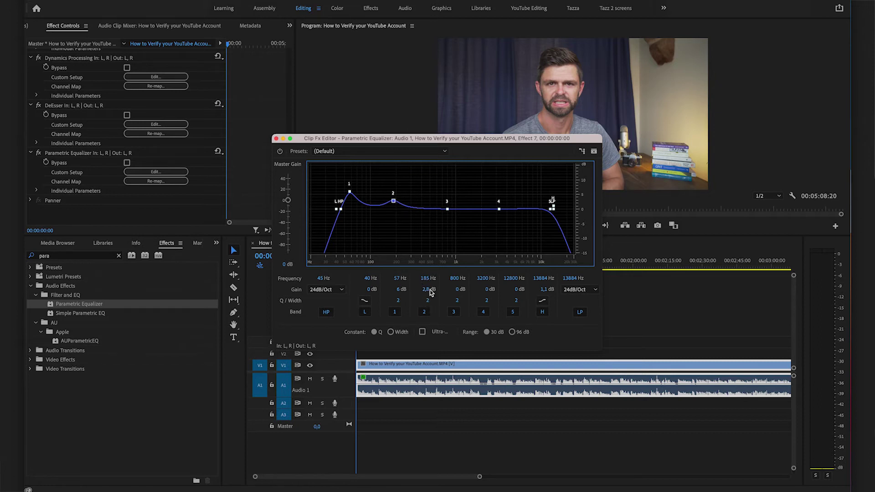
drag(394, 201, 394, 196)
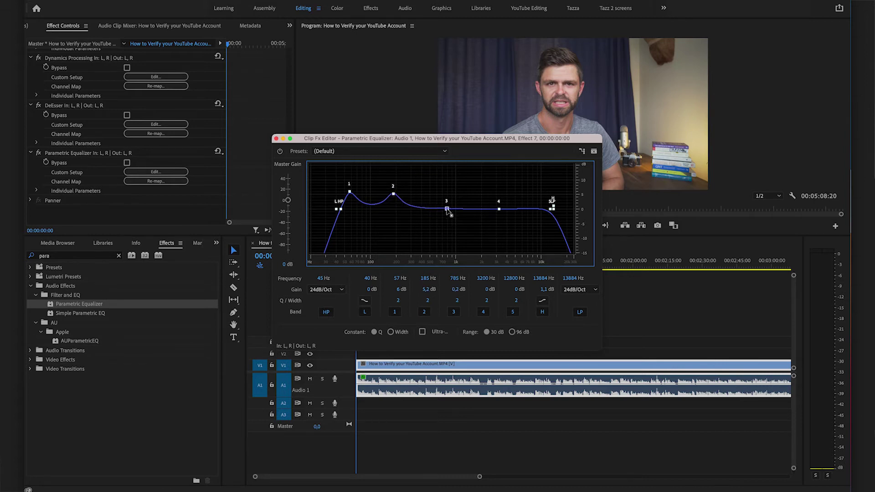
drag(445, 209, 446, 202)
drag(502, 209, 547, 202)
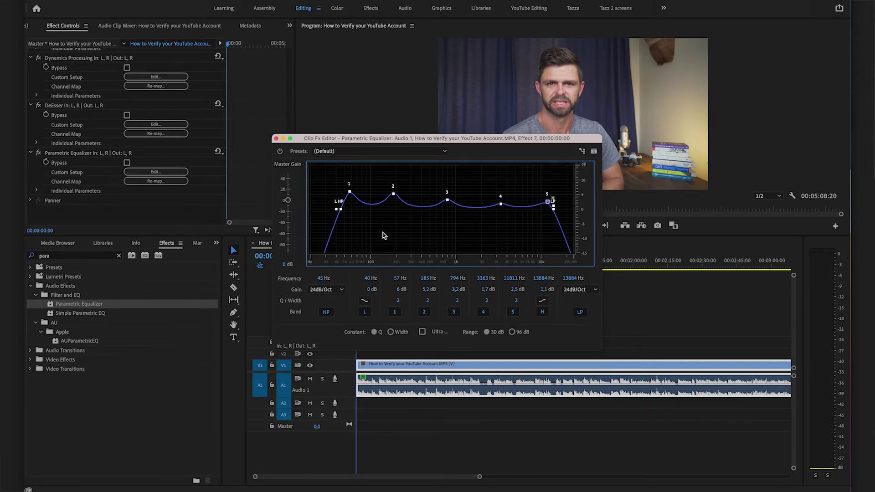
- Play the equalized dialogue twice, bringing the timeline in front of the equalizer between plays
key(space)
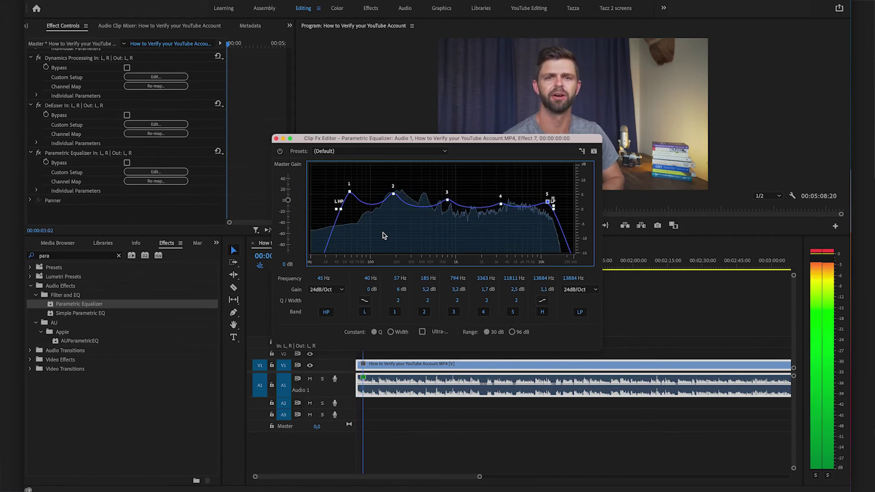
key(space)
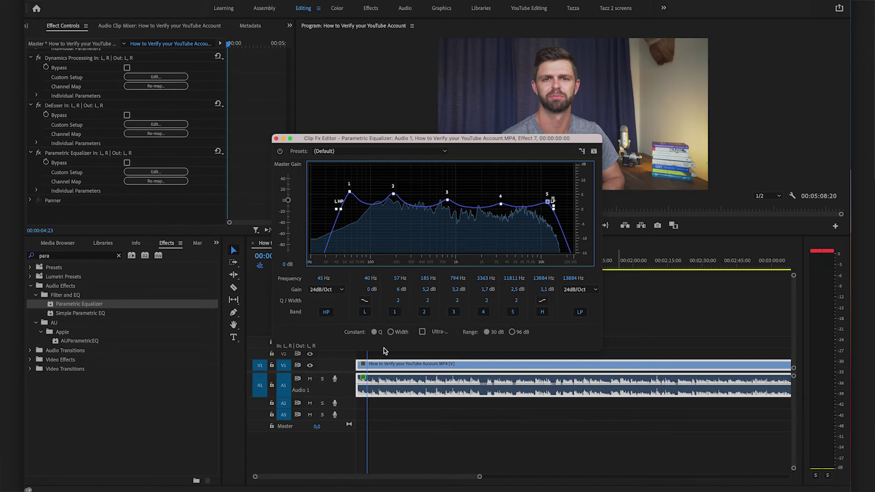
click(358, 267)
key(space)
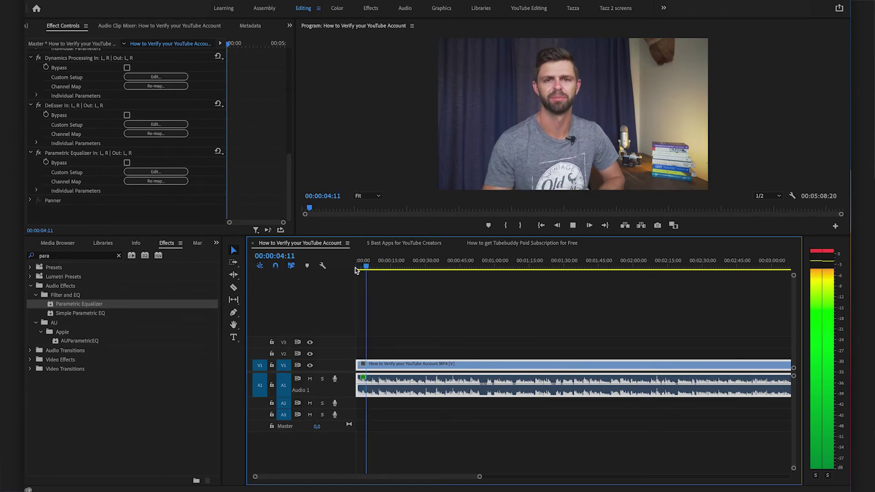
key(space)
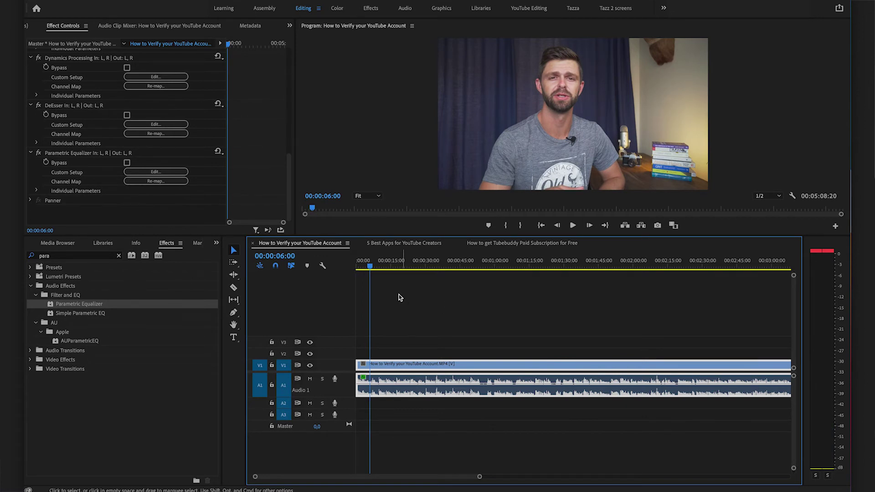
- Search the effects for 'hard' and apply Hard Limiter to the dialogue clip
click(119, 257)
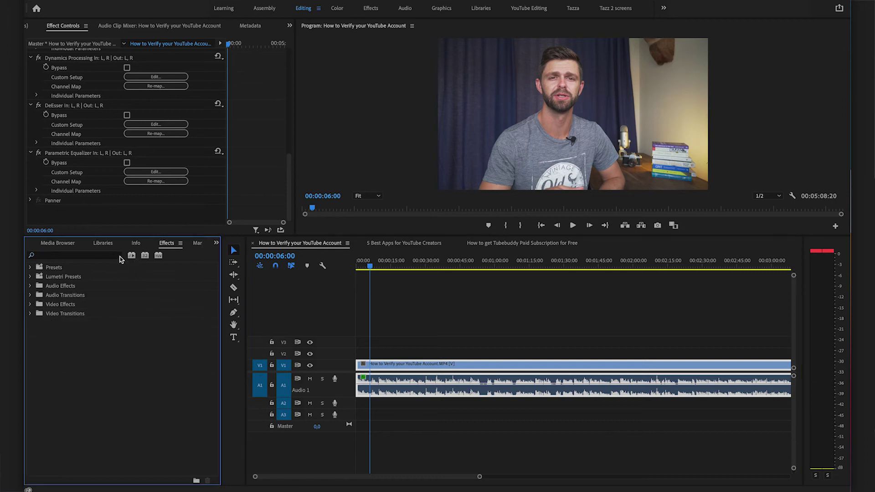
click(91, 259)
text(hard)
drag(69, 304, 370, 382)
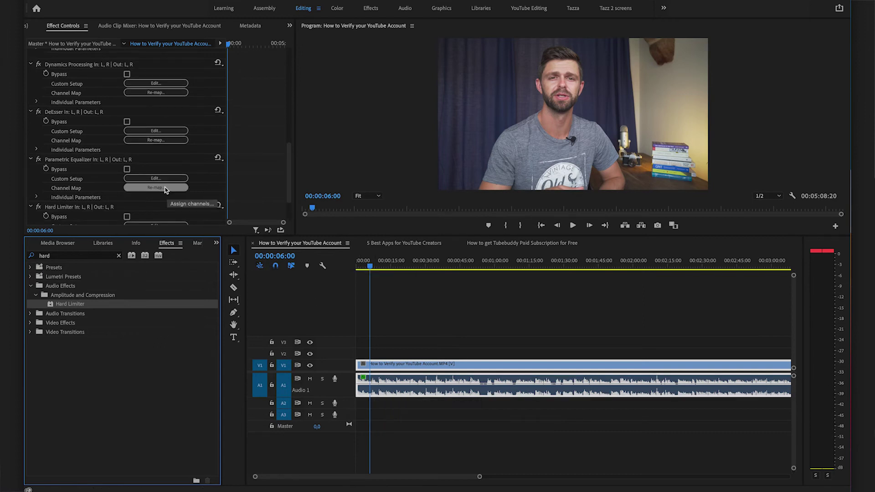
scroll(88, 188, down, 2)
- Set the Hard Limiter's maximum amplitude to -3 dB and return the playhead to the start
click(157, 172)
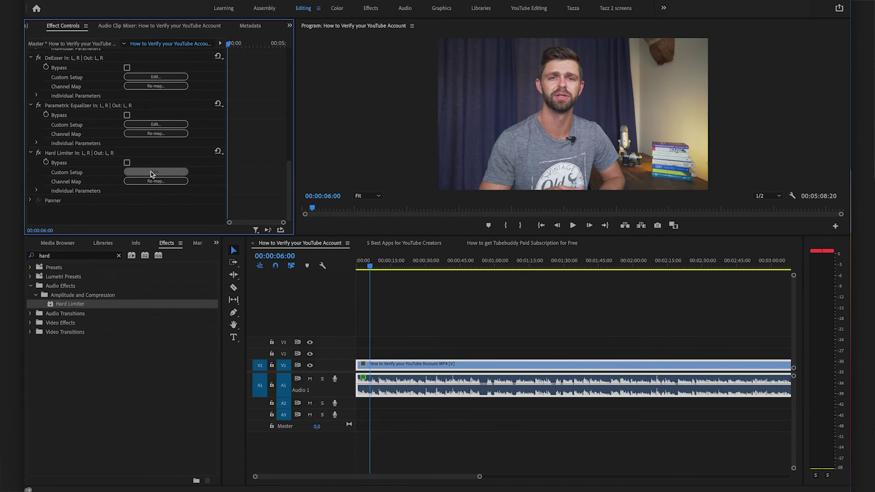
click(509, 228)
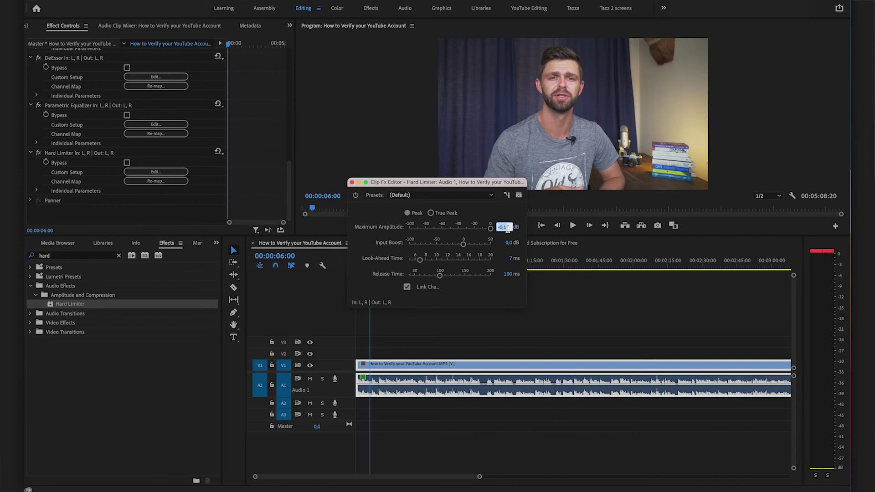
key(Return)
click(351, 183)
drag(370, 266, 354, 269)
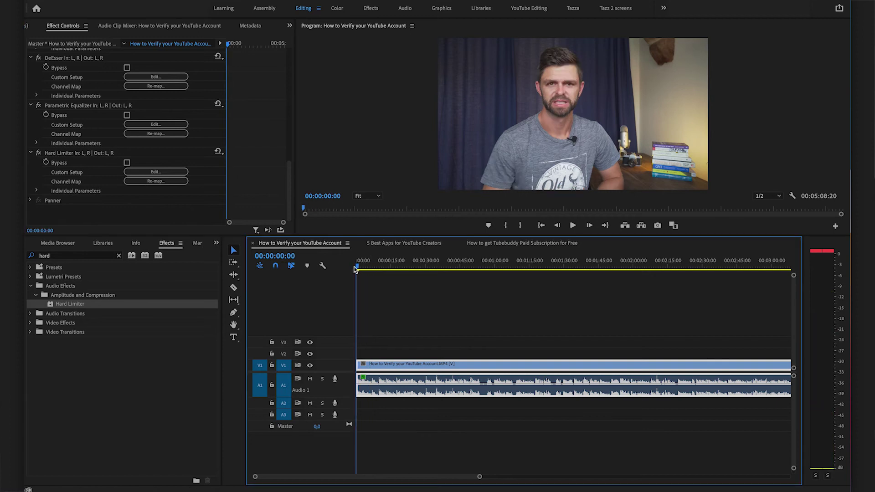
key(space)
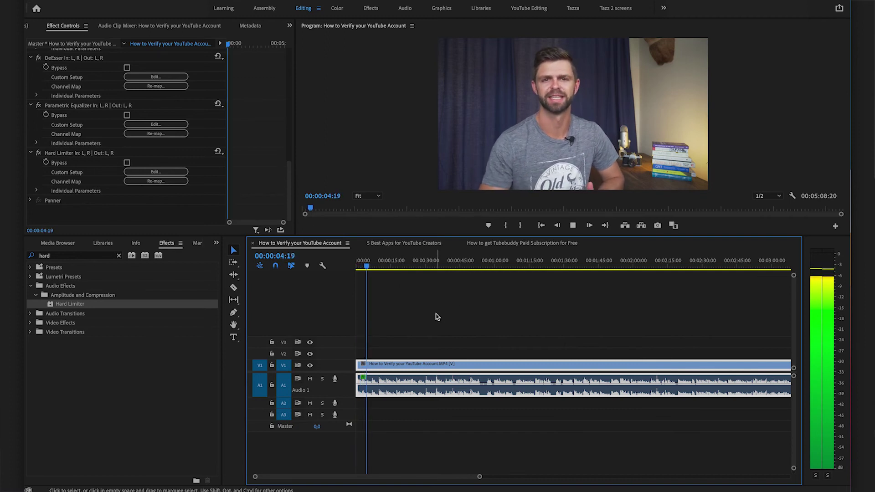
key(space)
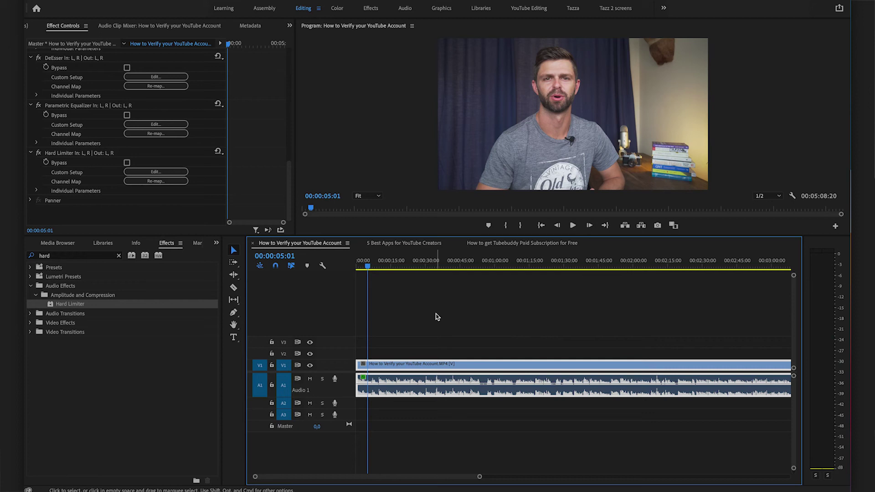